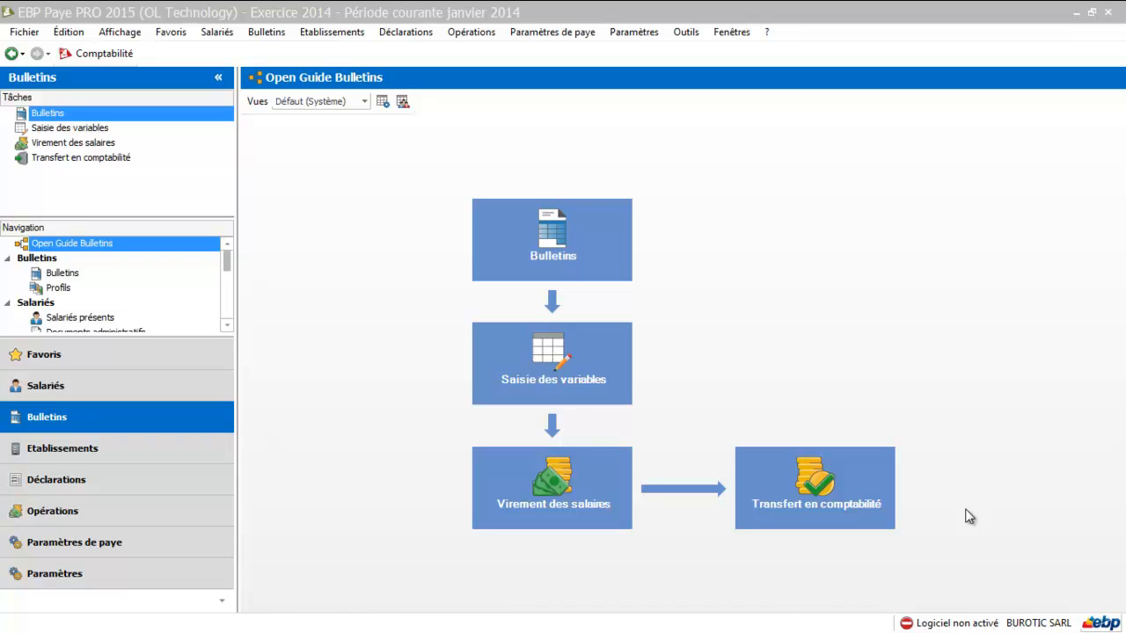
Step: Open the employee's January 2014 payslip, examine its salary and absence lines, and close it again
left_click(586, 262)
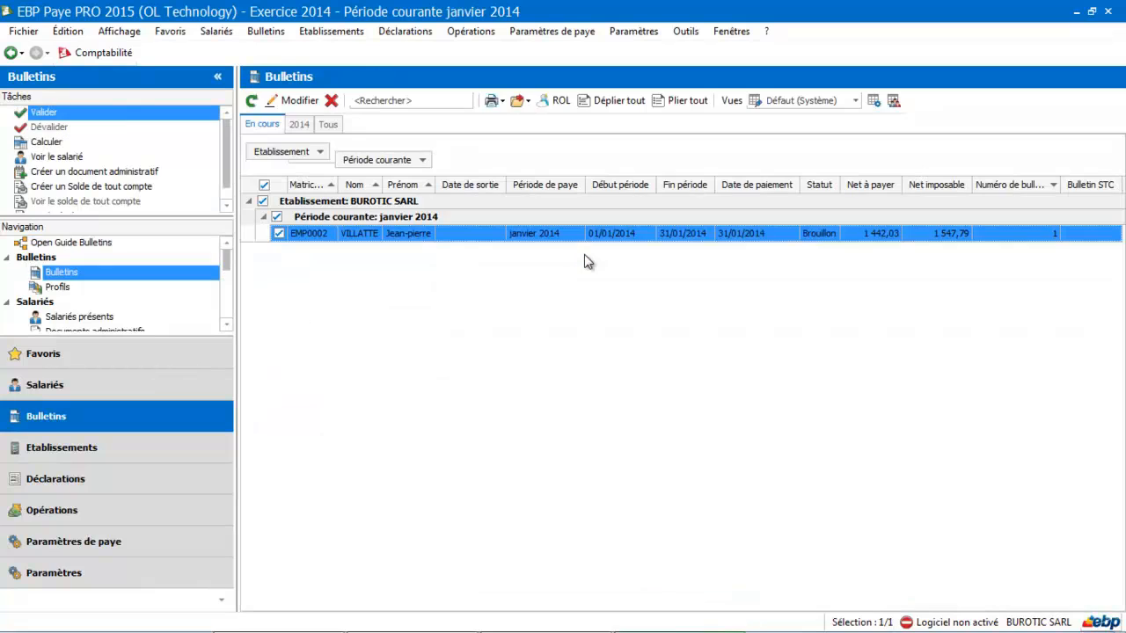
double_click(563, 233)
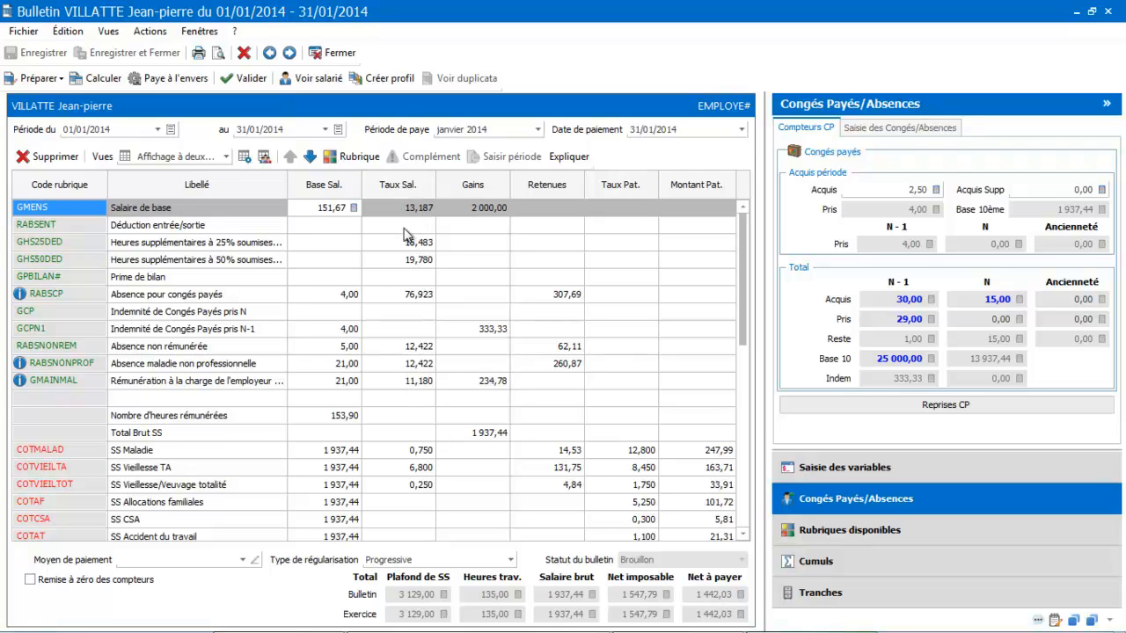
left_click(336, 54)
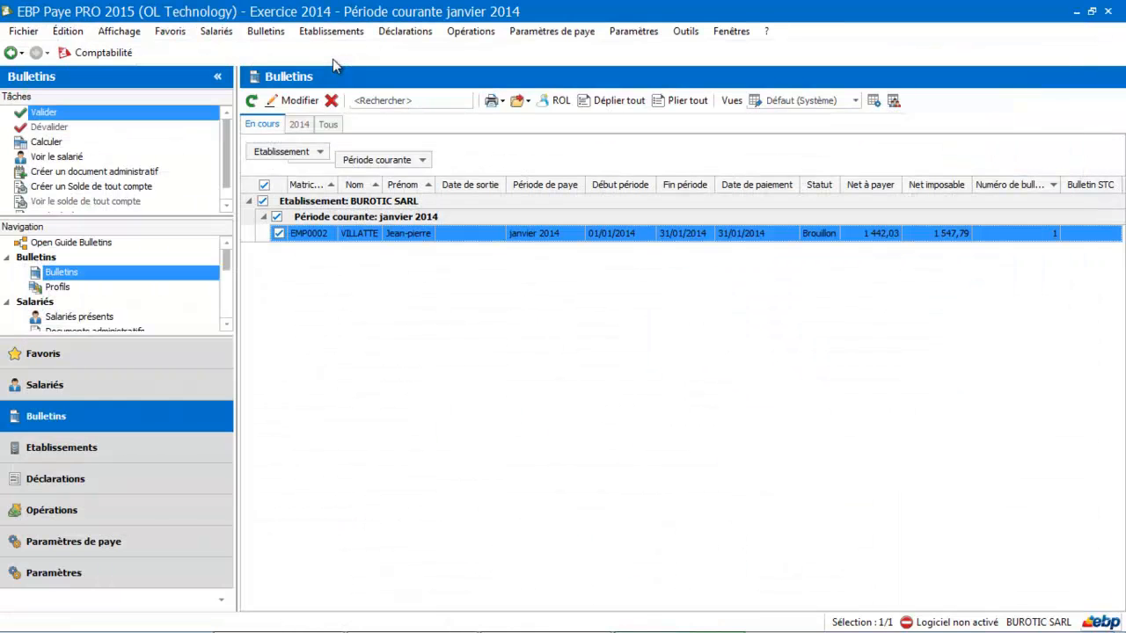
Step: Display the list of absence types for employees and examine the calculation method assigned to each type
left_click(79, 316)
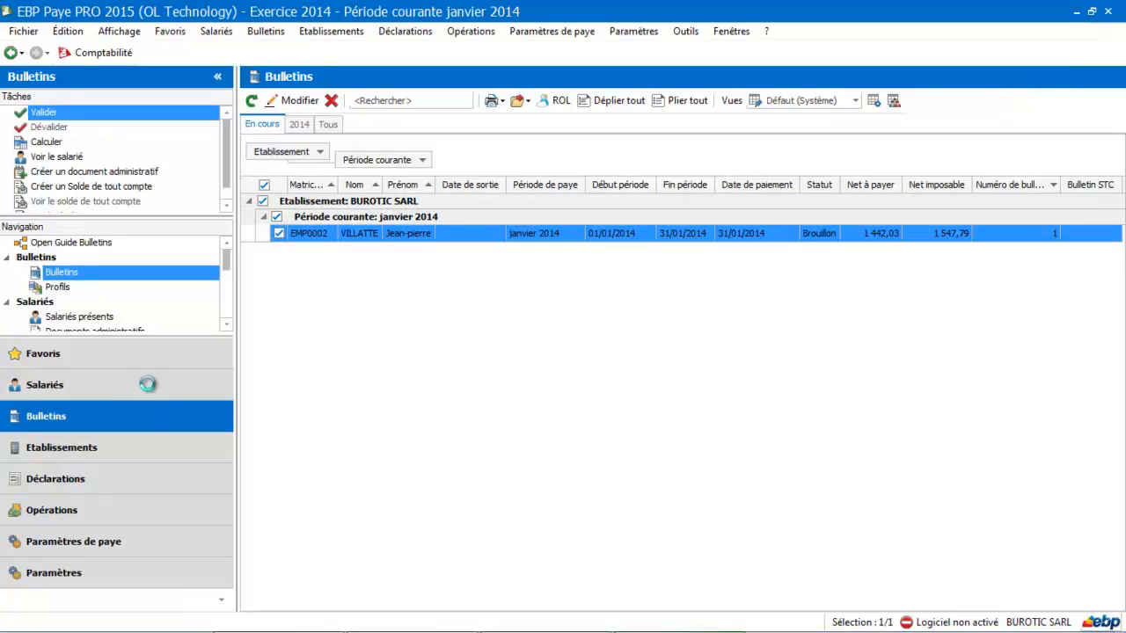
left_click(151, 393)
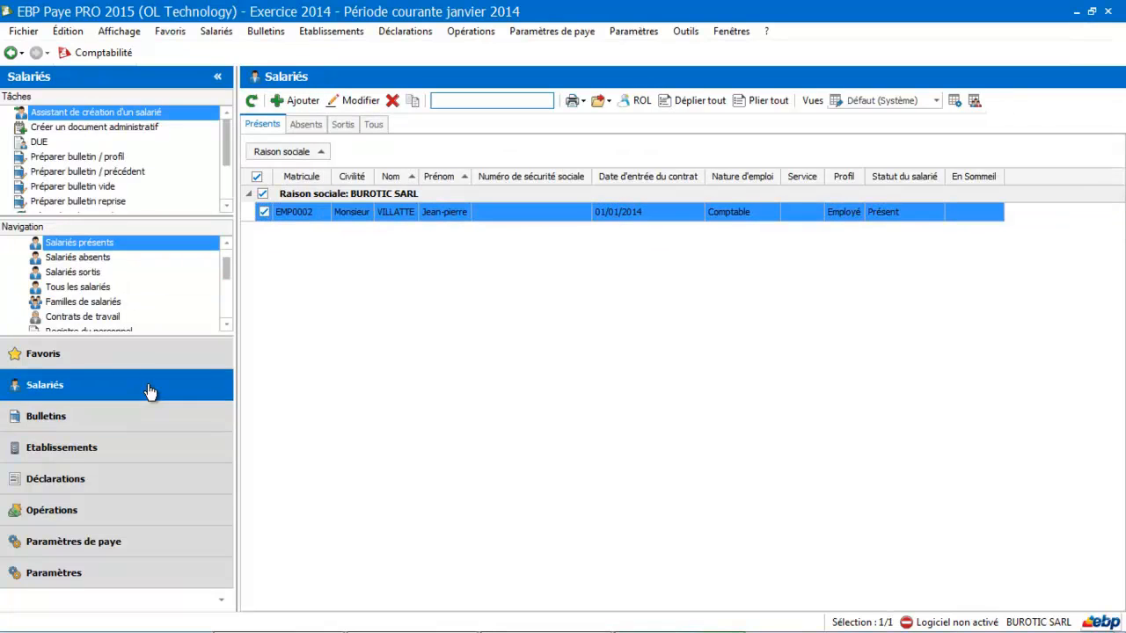
left_click(227, 325)
left_click(226, 325)
left_click(227, 325)
left_click(227, 325)
left_click(227, 325)
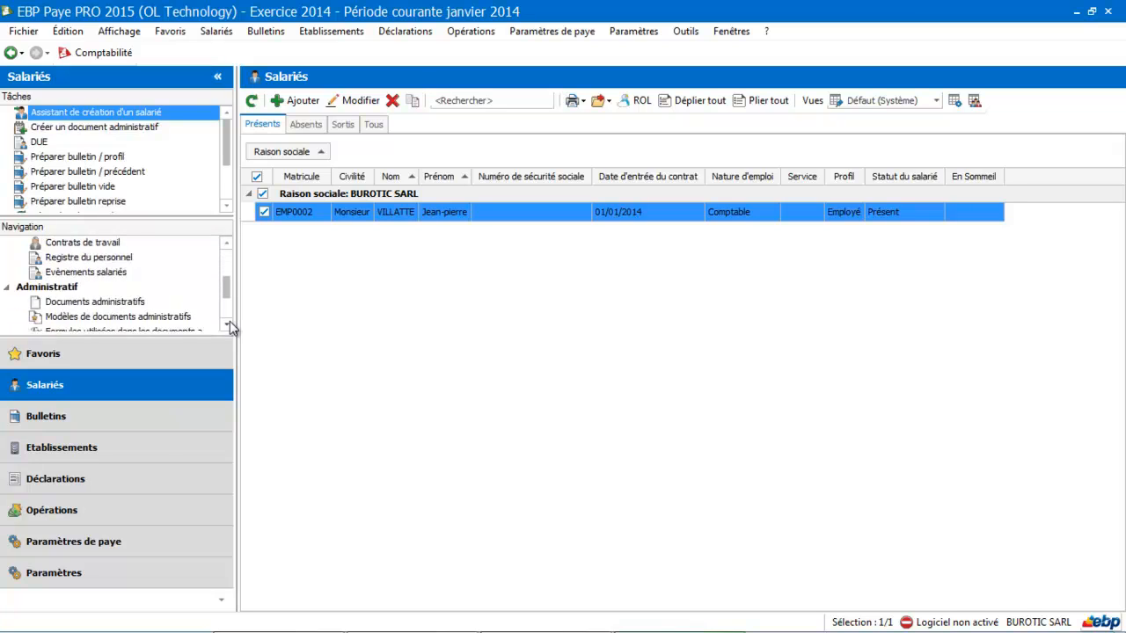
left_click(227, 325)
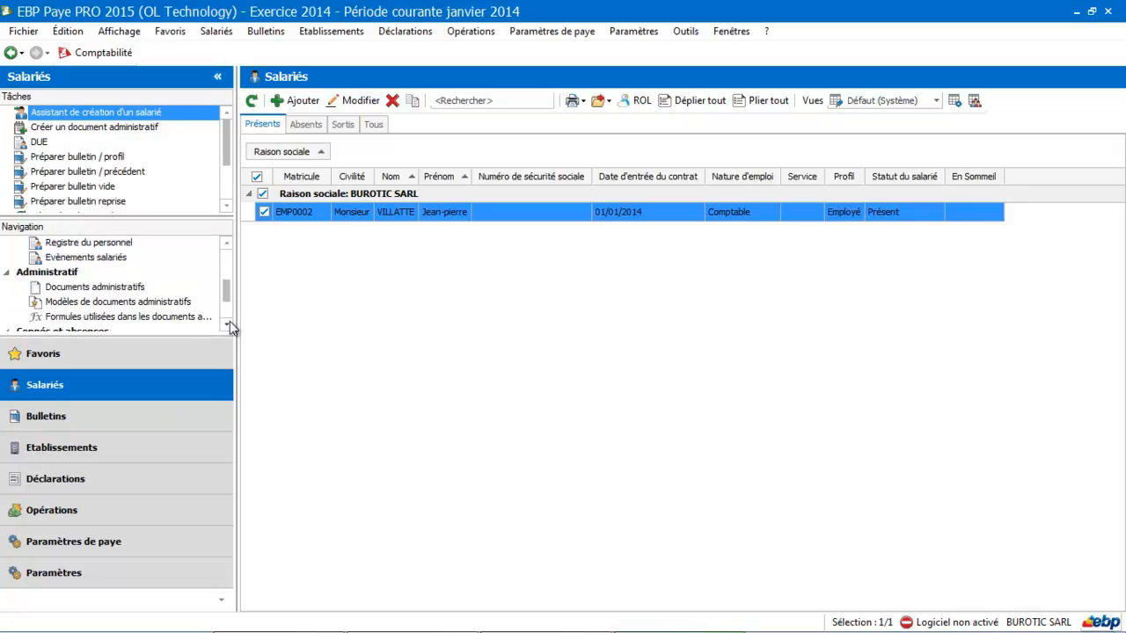
left_click(227, 326)
left_click(227, 325)
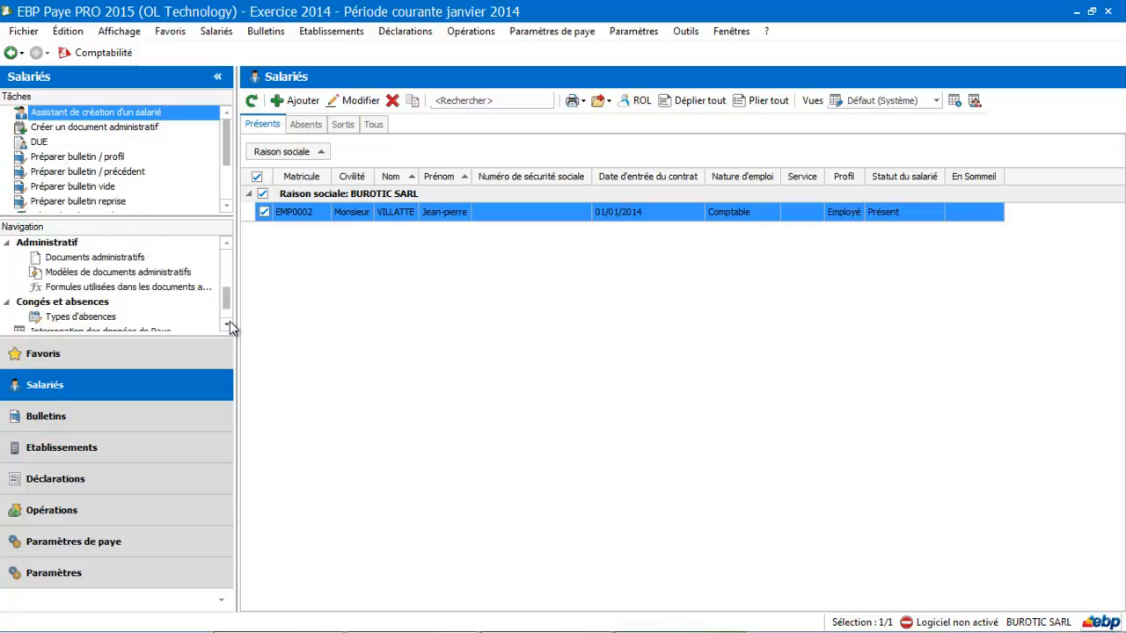
left_click(227, 325)
left_click(227, 325)
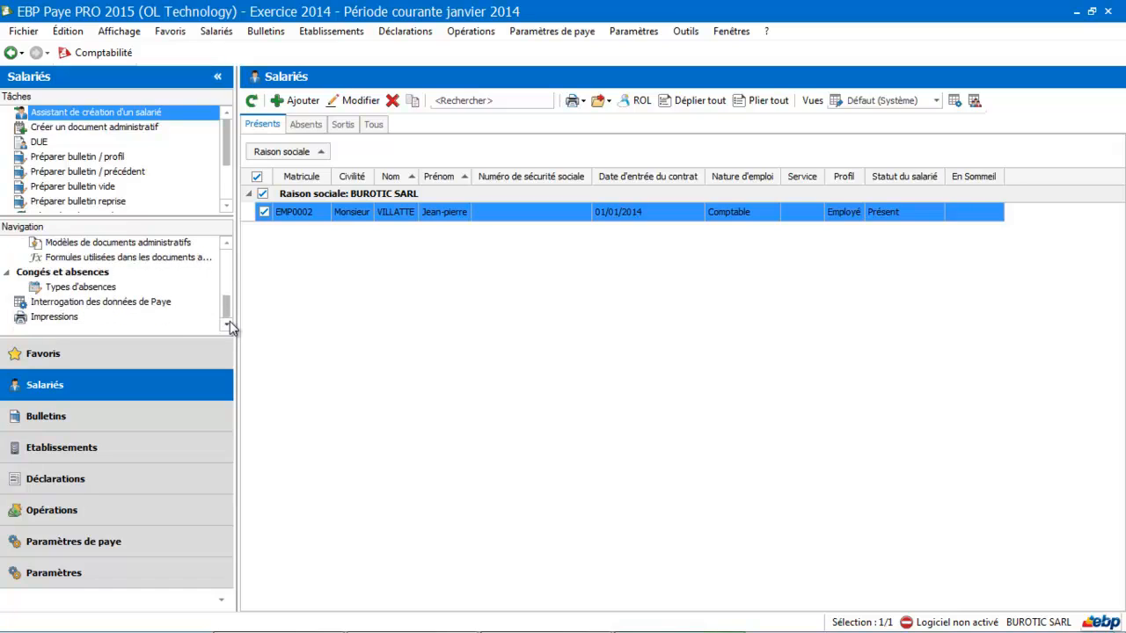
left_click(94, 287)
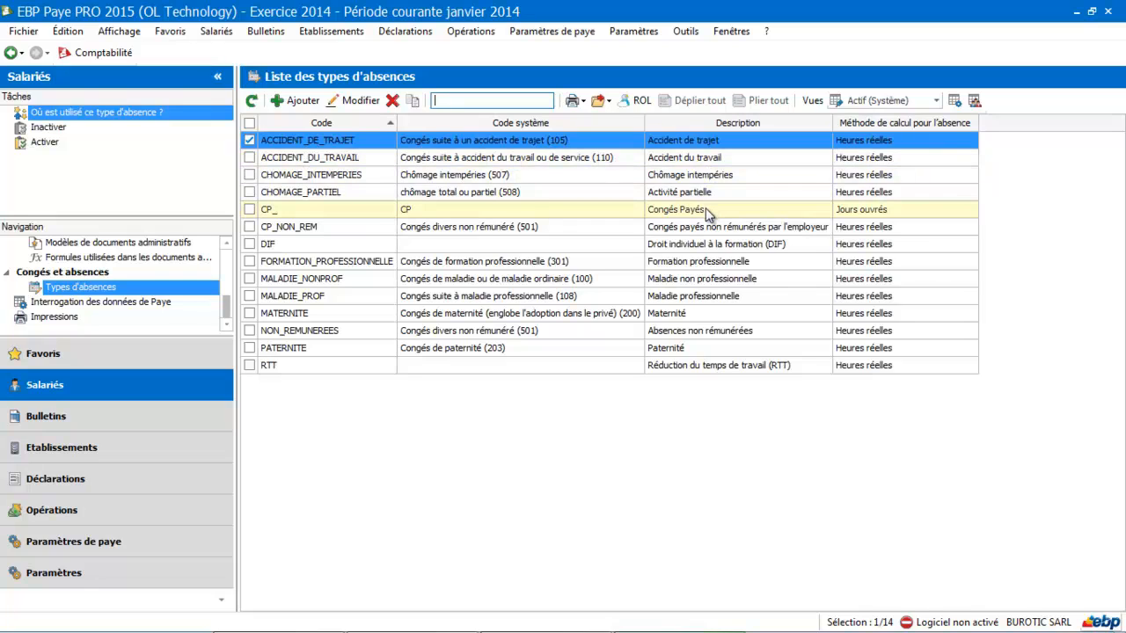
left_click(875, 143)
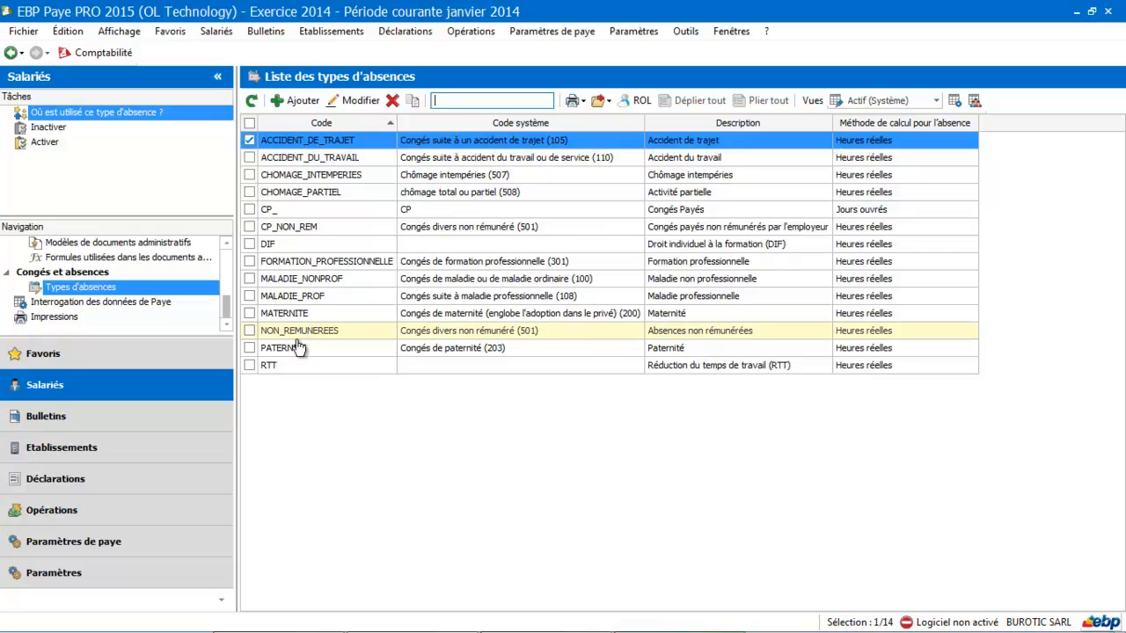
Step: Open the employee's draft January 2014 payslip from the payslip list
left_click(128, 418)
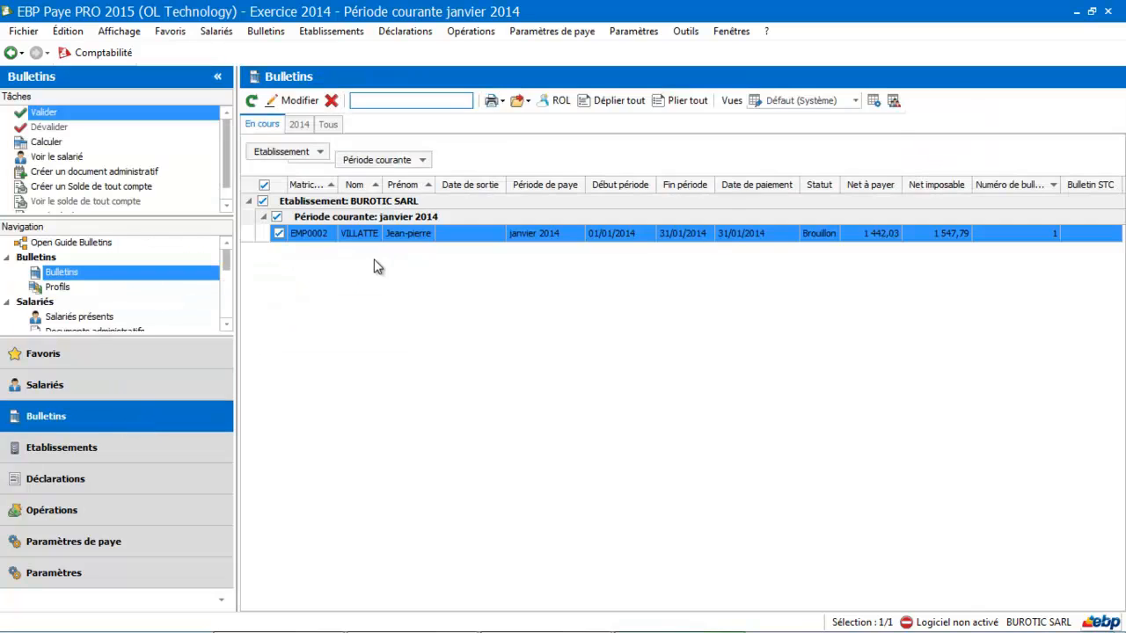
double_click(424, 234)
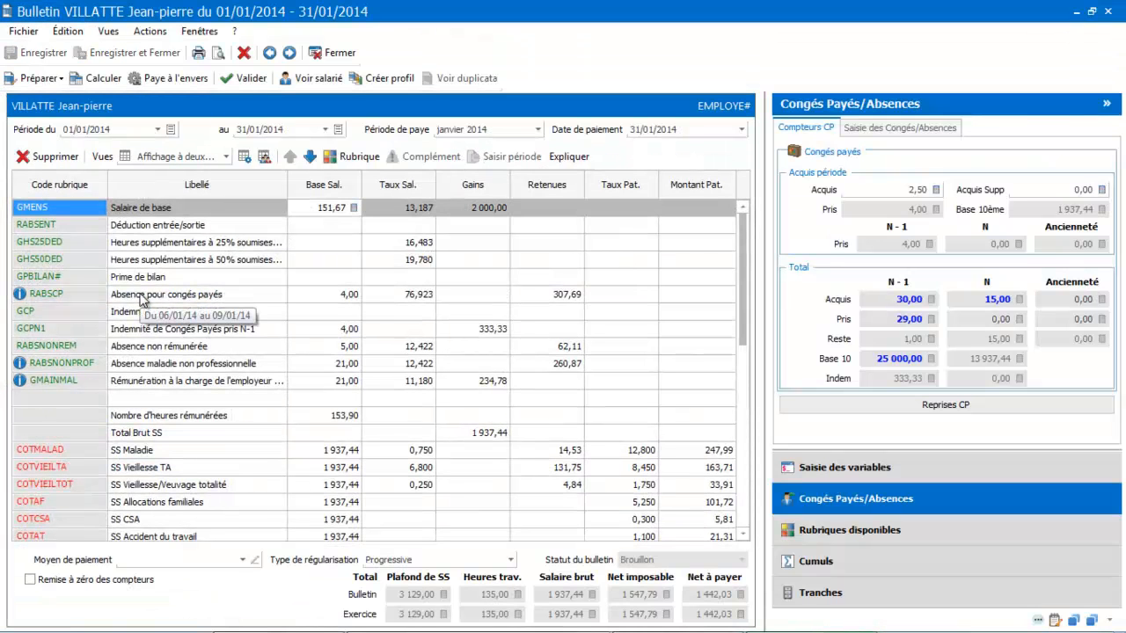
Step: Replace the Taux formula of the RABSNONPROF item with tauxhor, saving and closing the item, and recalculate the payslip
left_click(94, 368)
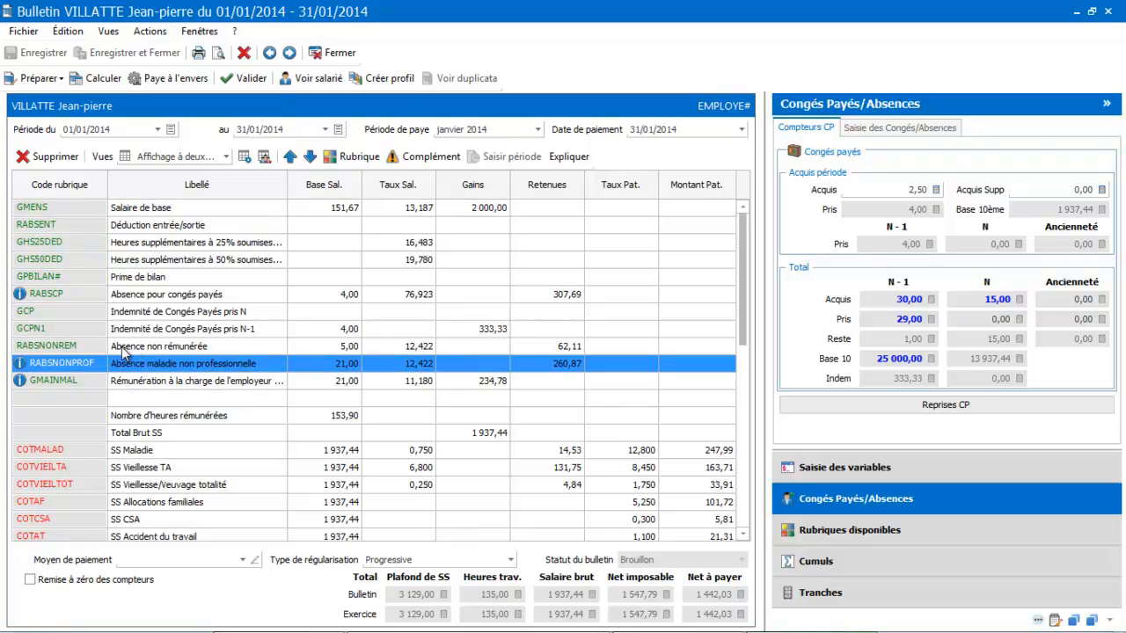
double_click(104, 368)
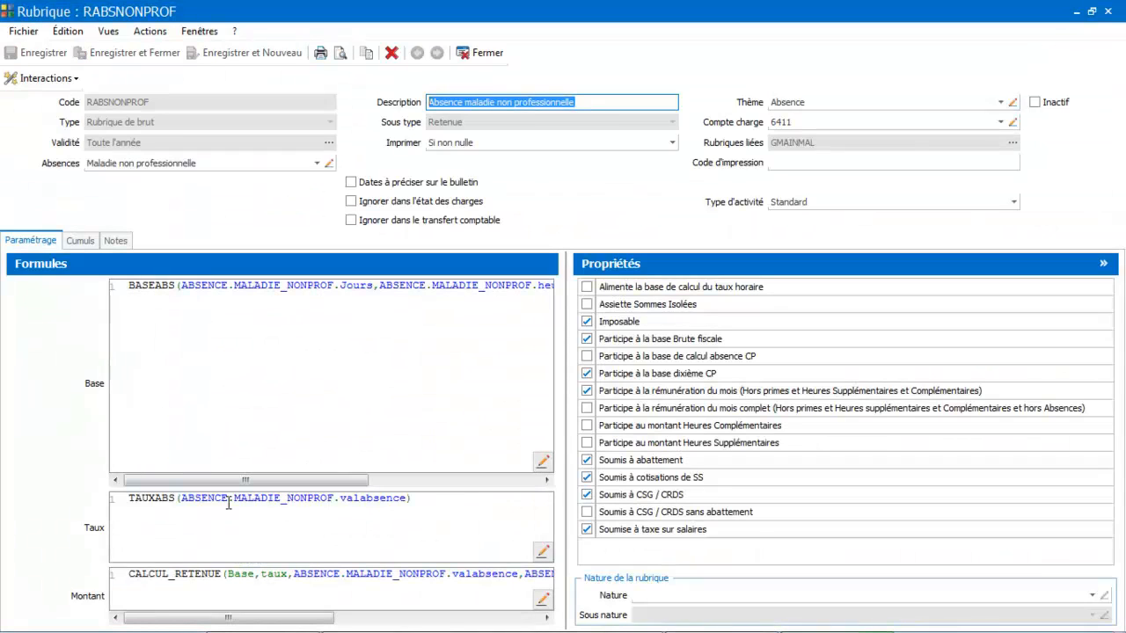
left_click_drag(411, 498, 130, 489)
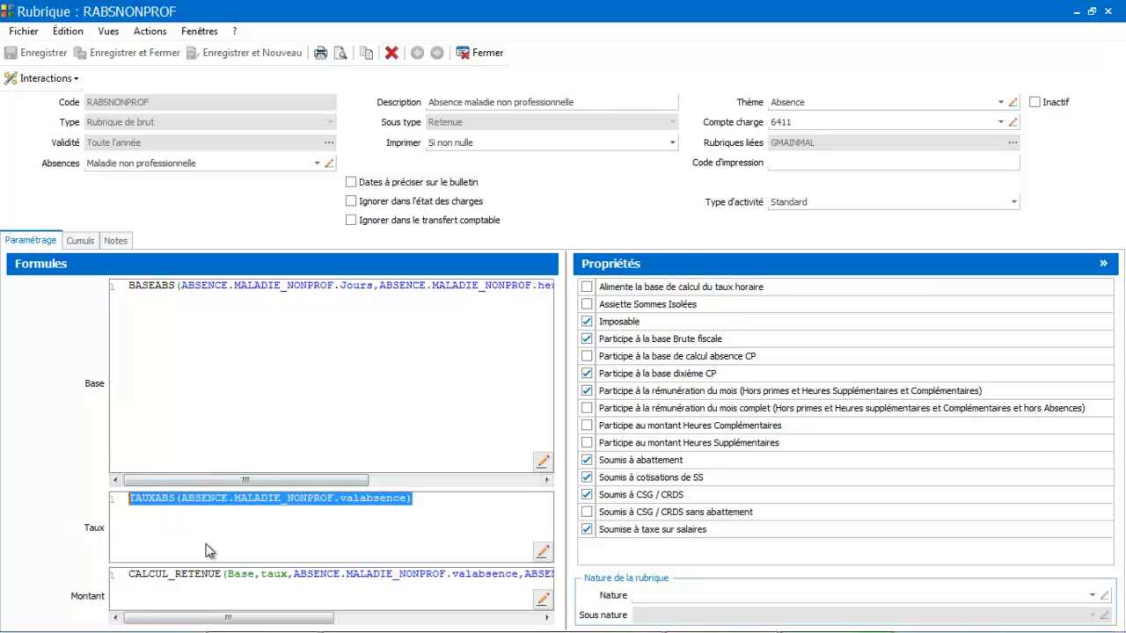
key("Delete")
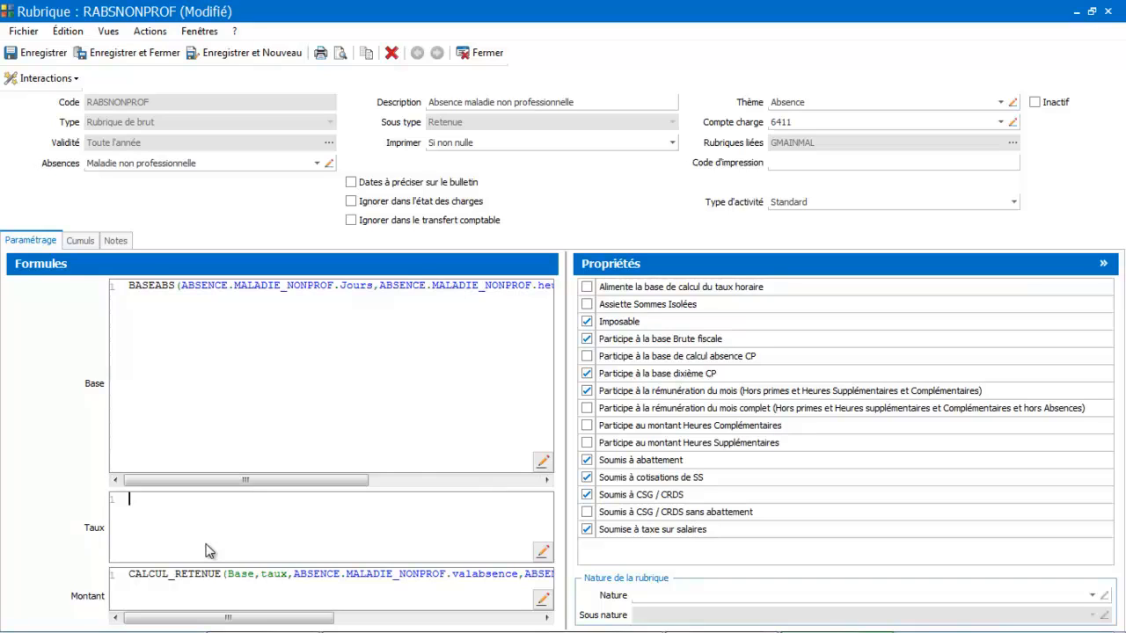
type("ta")
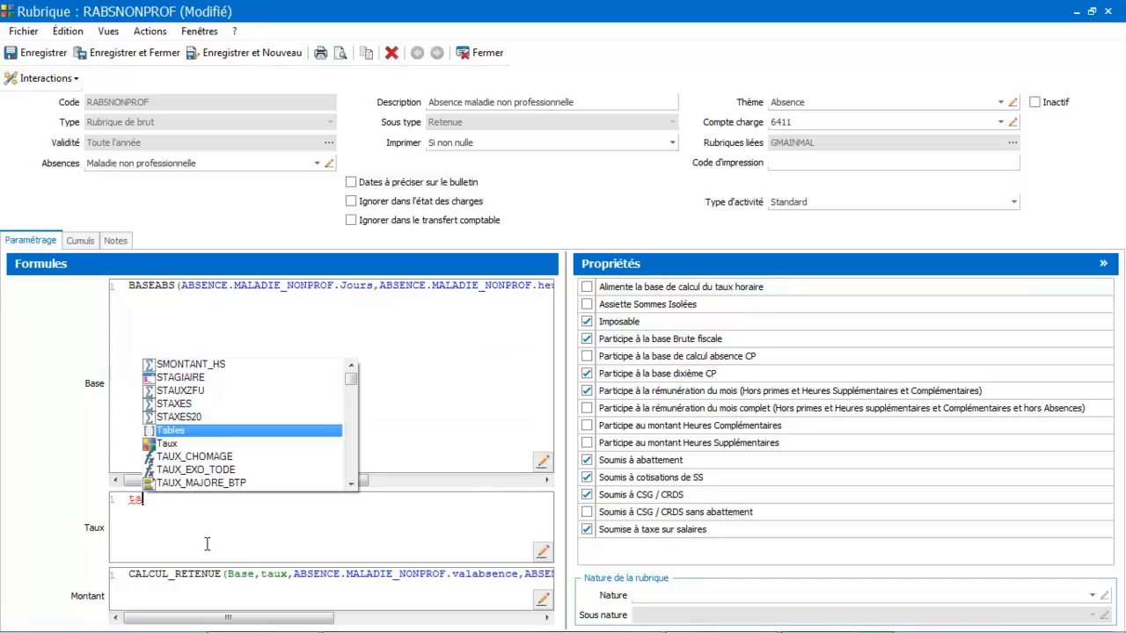
type("uxh")
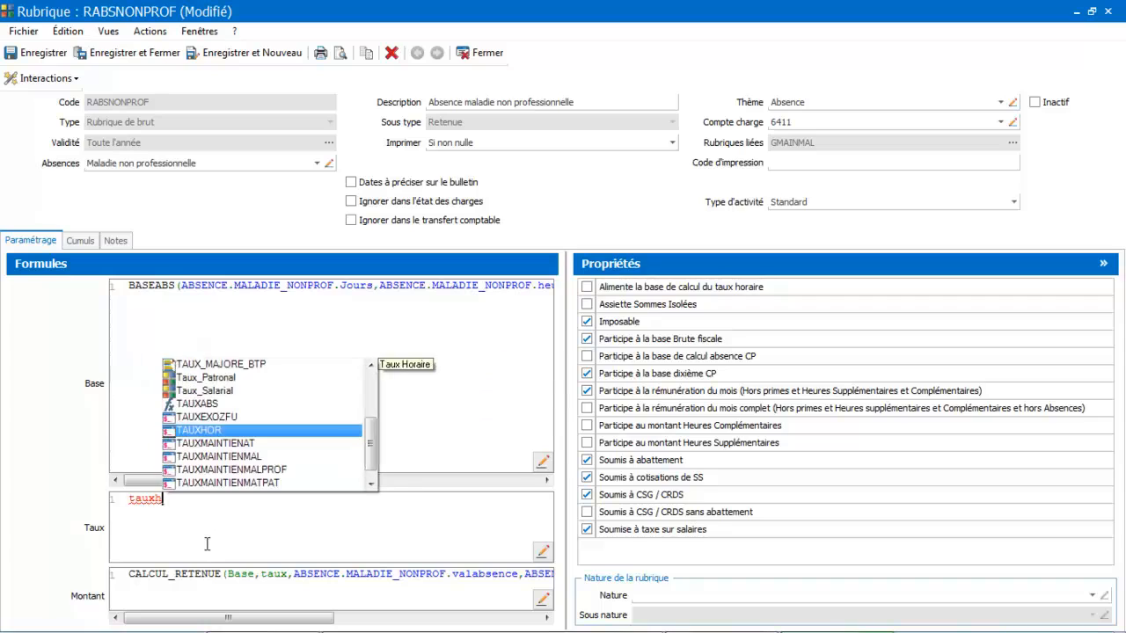
type("or")
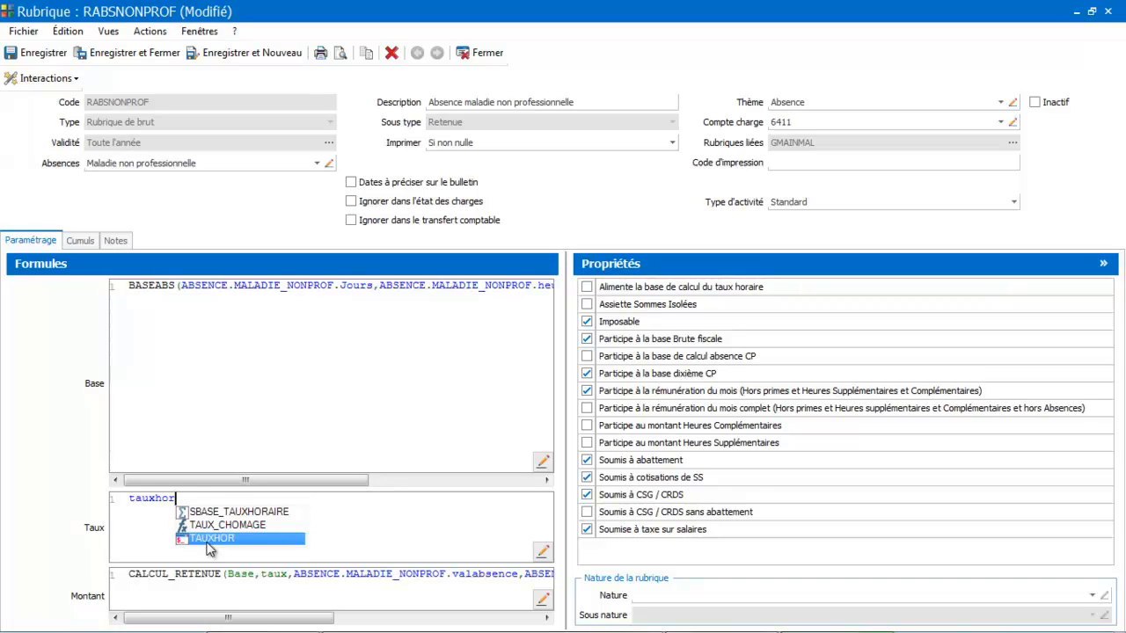
key("Up")
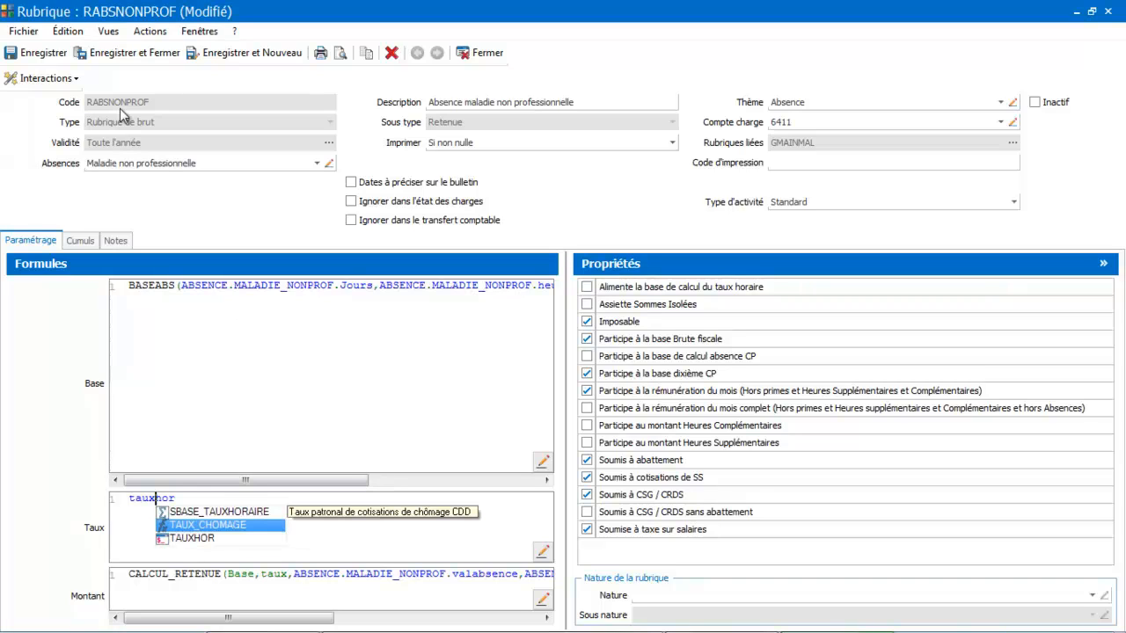
left_click(113, 53)
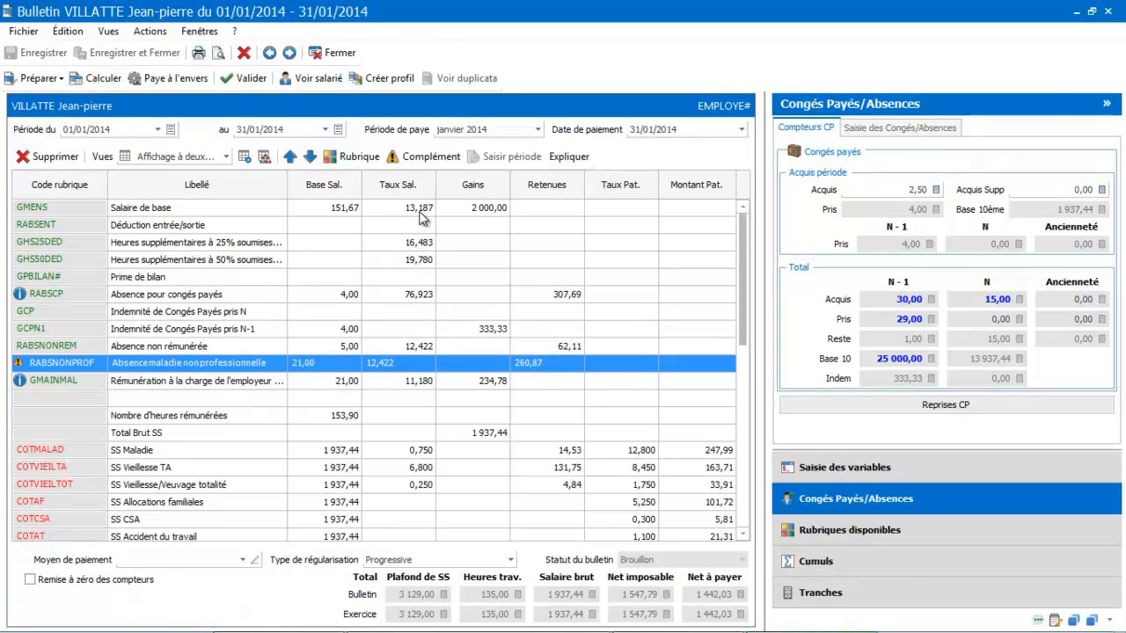
left_click(99, 81)
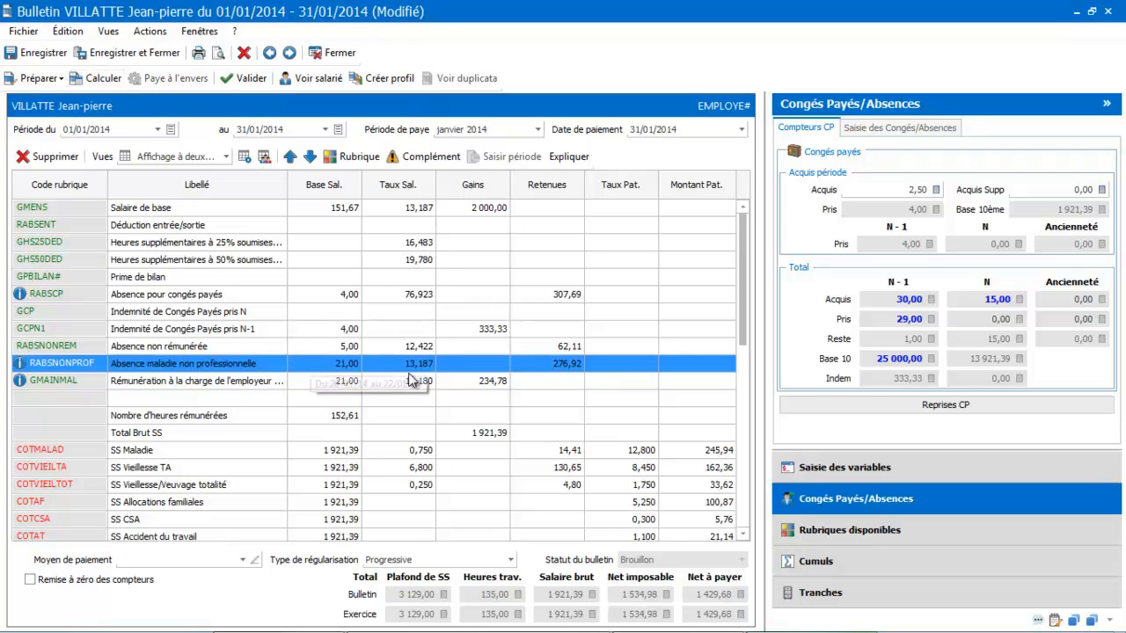
left_click(418, 396)
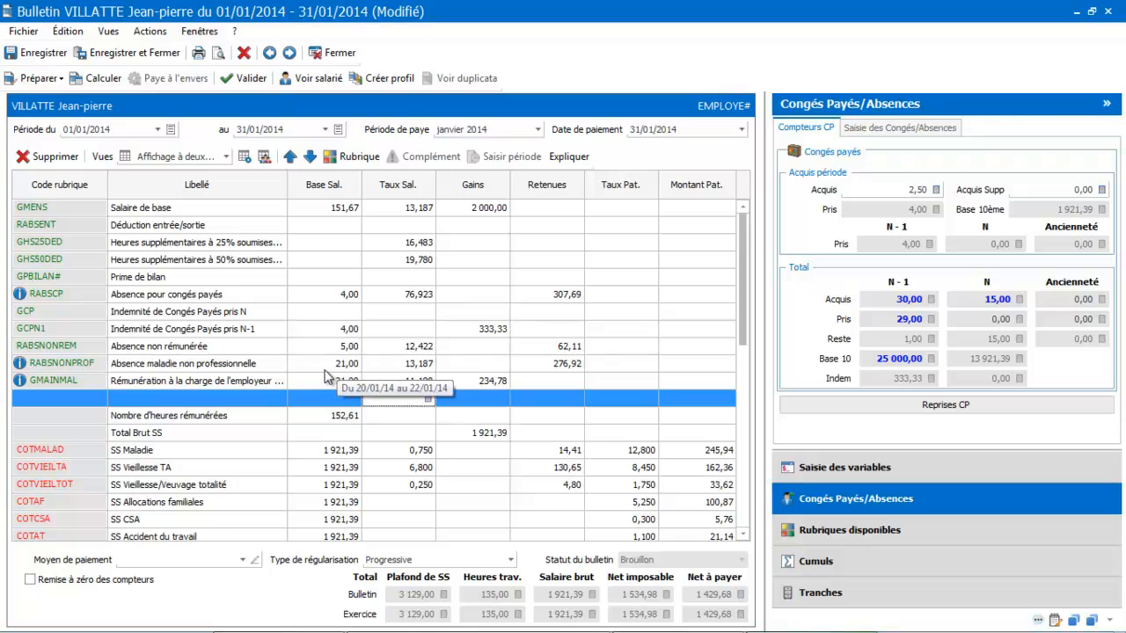
Step: Reactivate the system version of the RABSNONPROF item to discard the custom rate formula, and recalculate the payslip
double_click(74, 363)
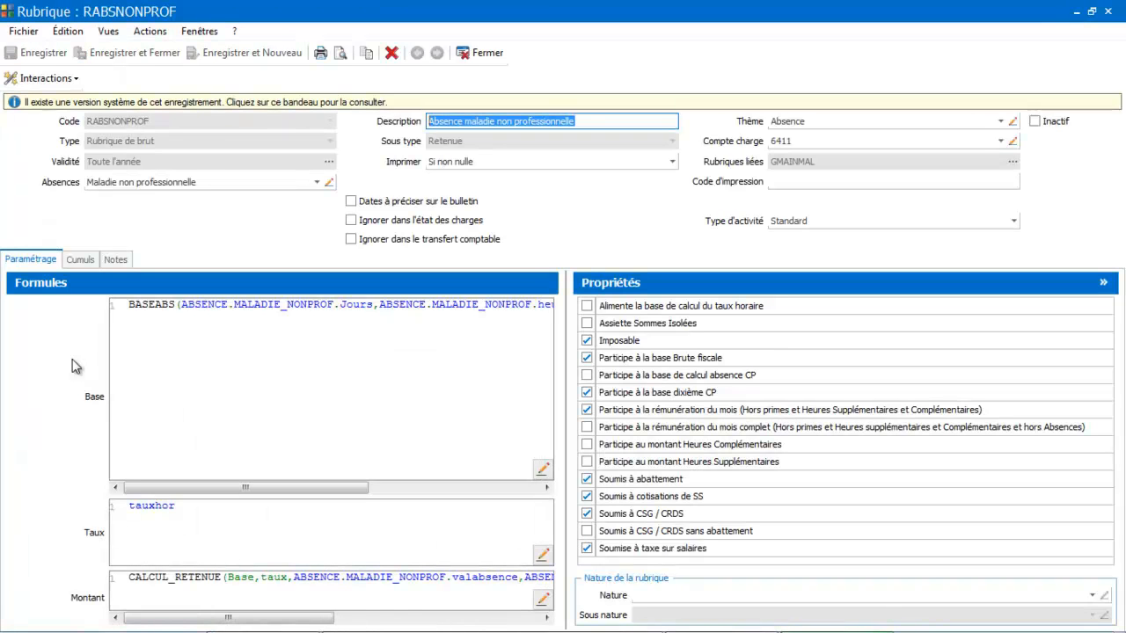
left_click(200, 530)
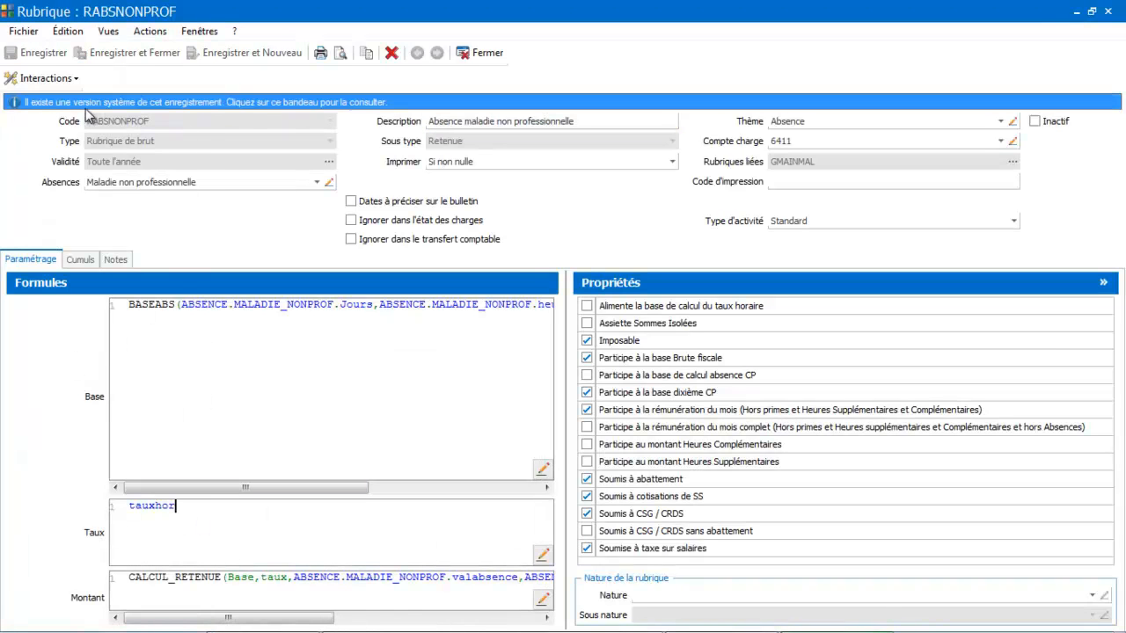
left_click(251, 102)
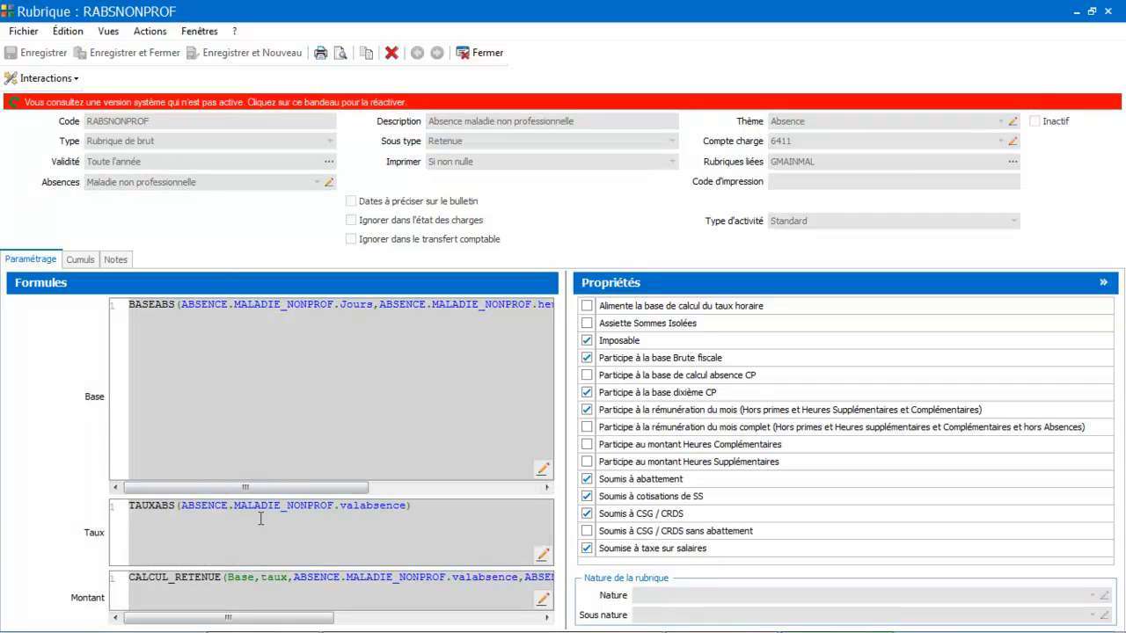
left_click(381, 105)
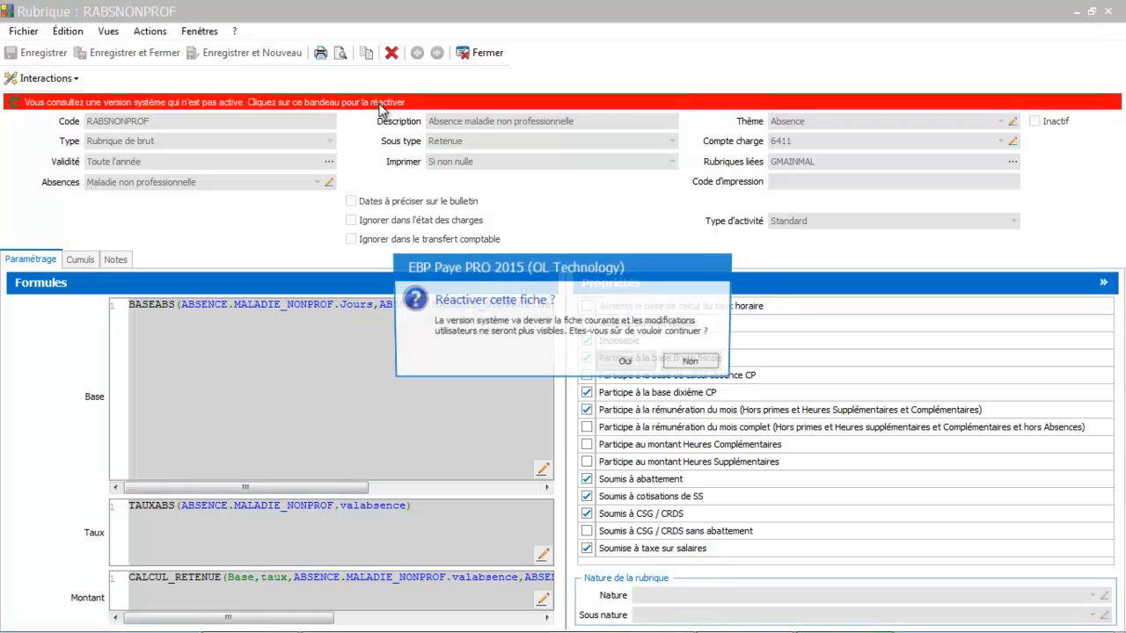
left_click(630, 365)
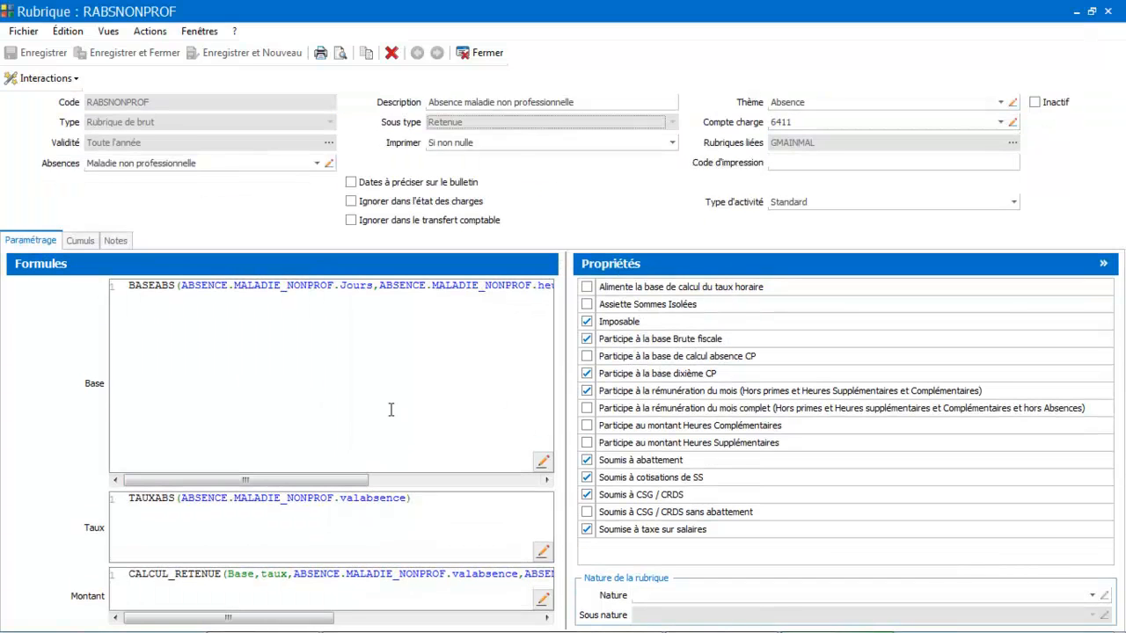
left_click(486, 52)
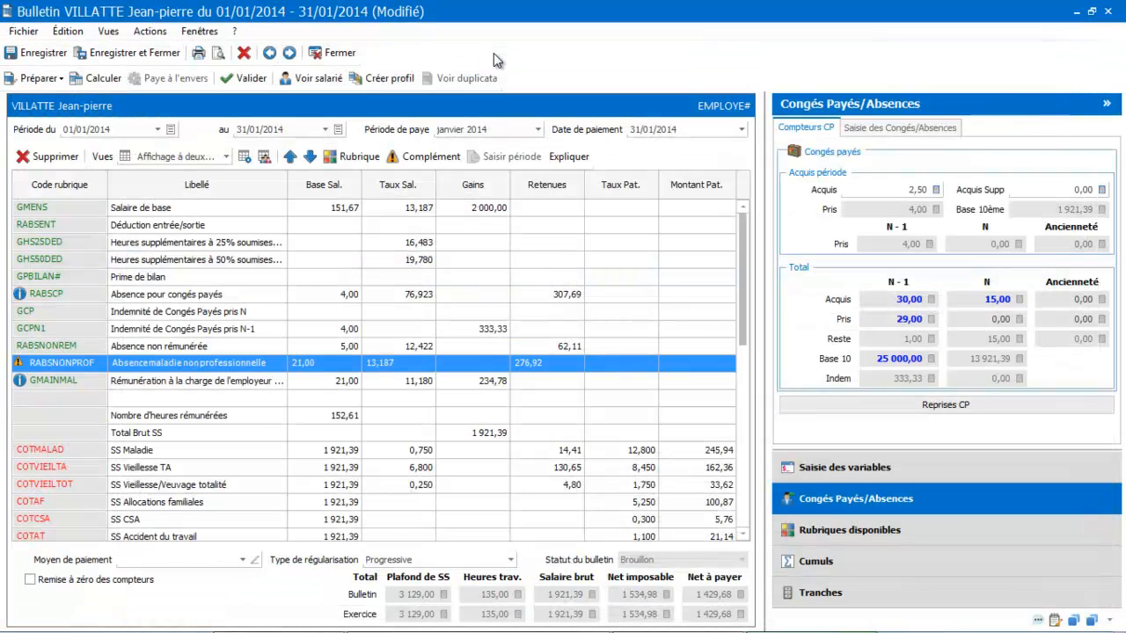
left_click(93, 77)
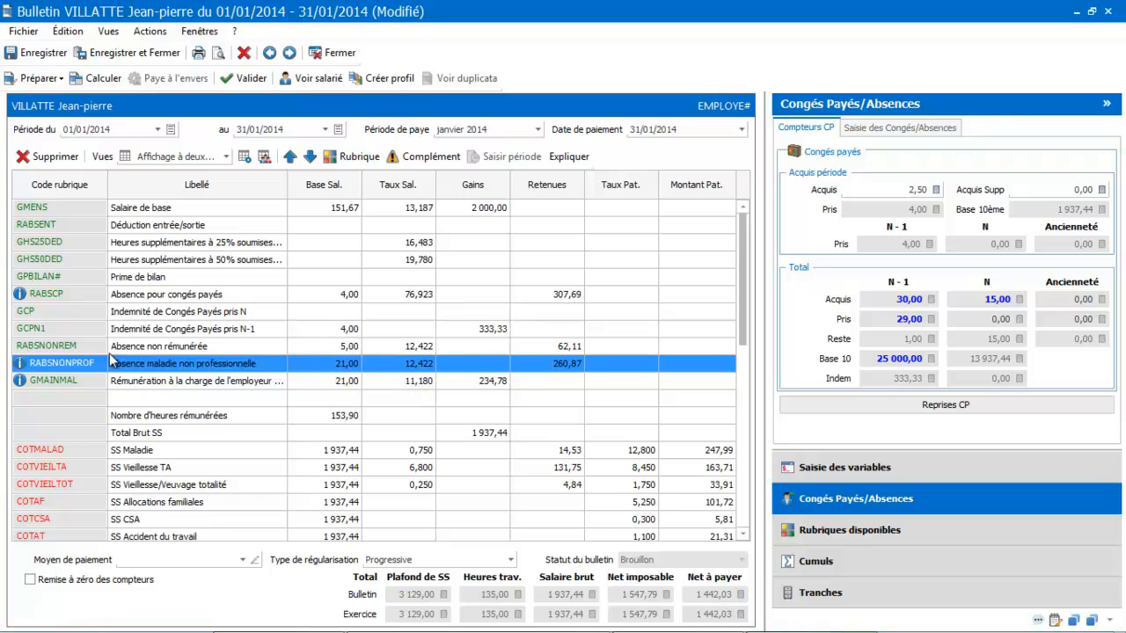
Step: Replace the Taux formula of the RABSNONREM item with TAUXHOR, saving and closing the item, and recalculate the payslip
left_click(84, 345)
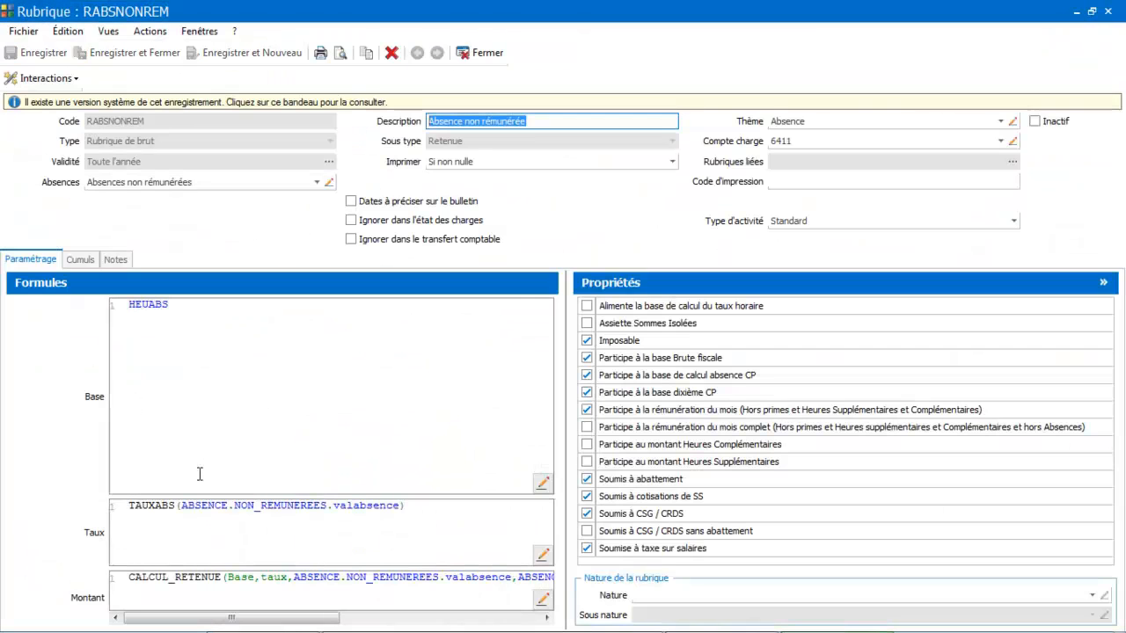
left_click(436, 508)
left_click_drag(436, 509, 116, 495)
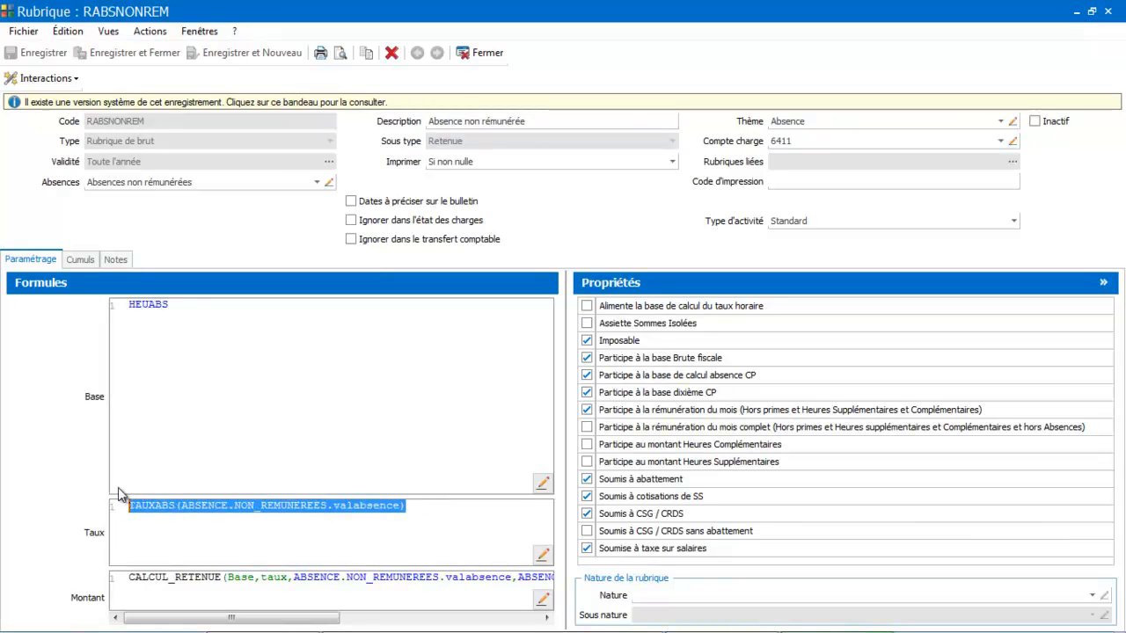
type("TAU")
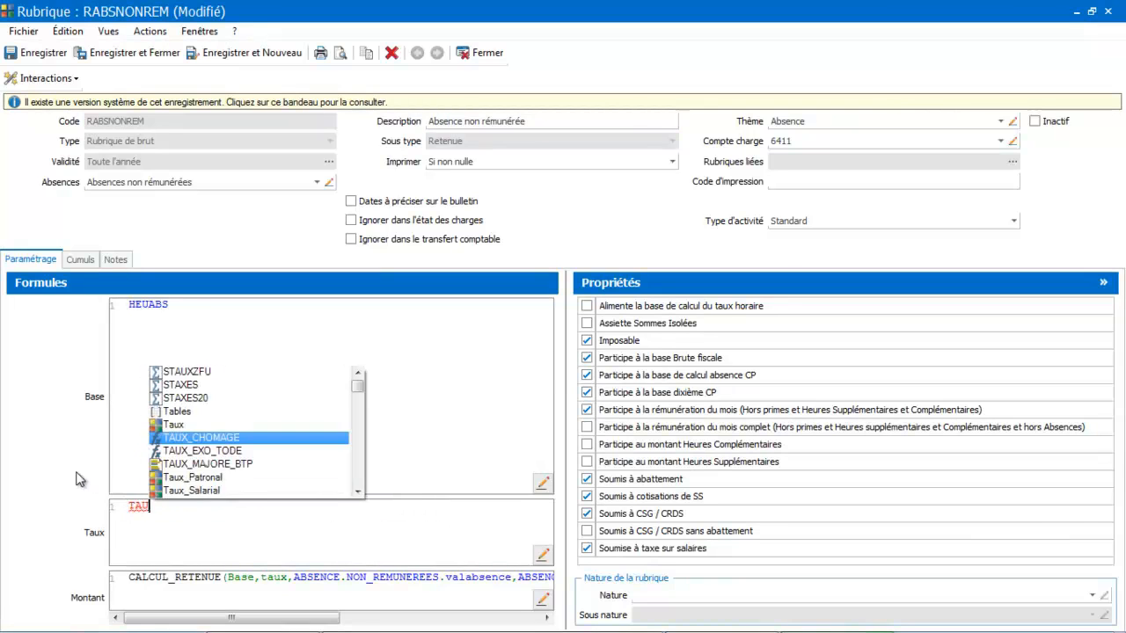
type("XHOR")
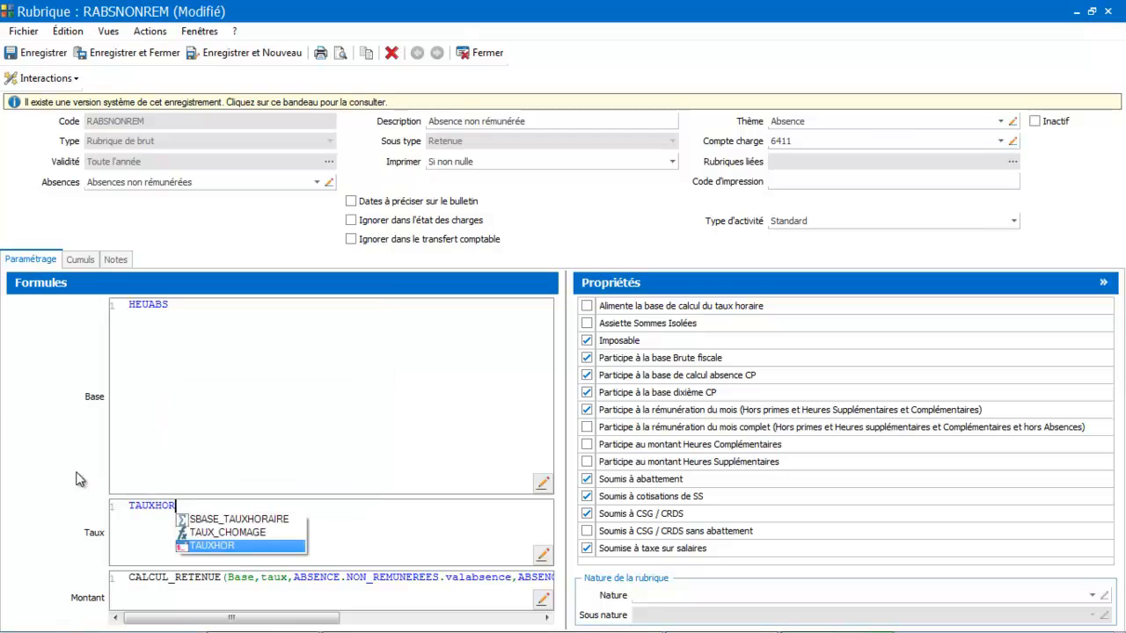
left_click(155, 54)
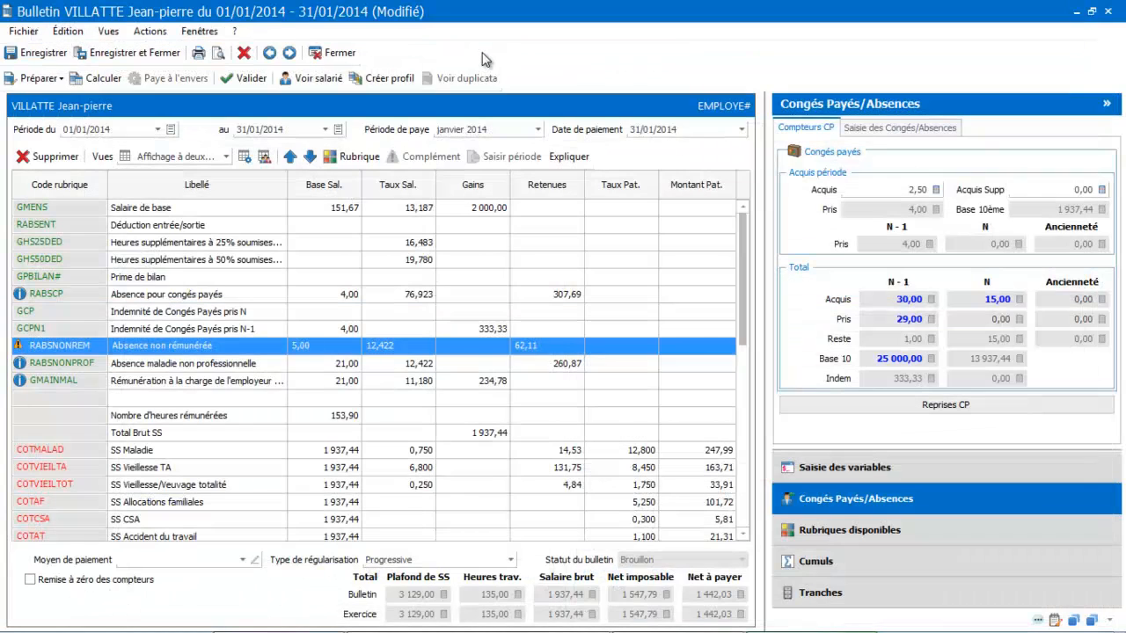
left_click(101, 78)
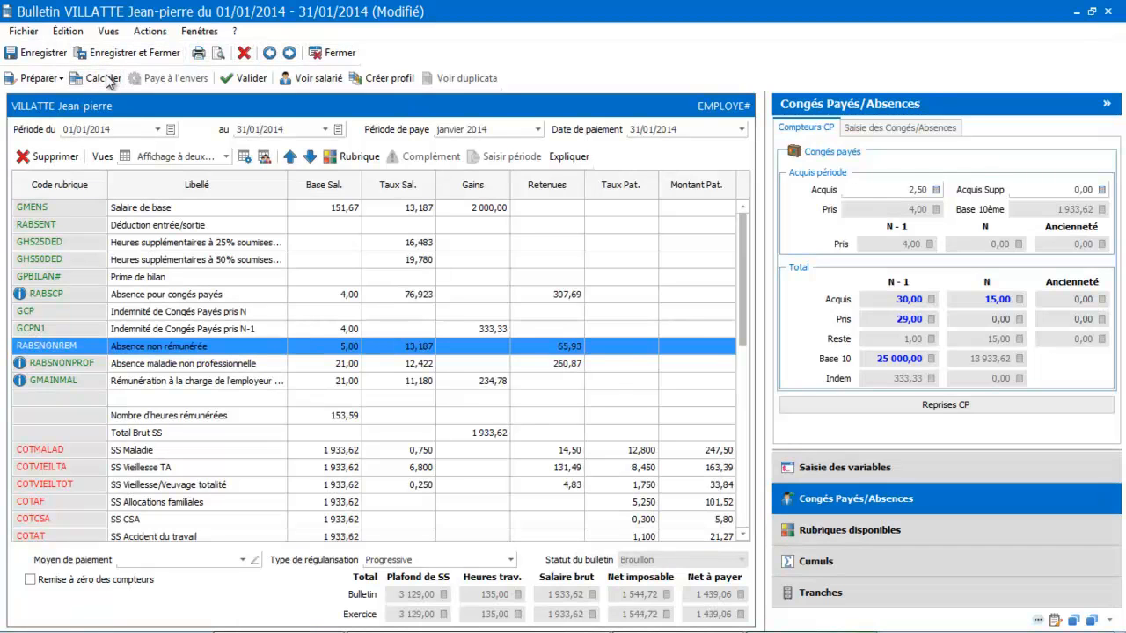